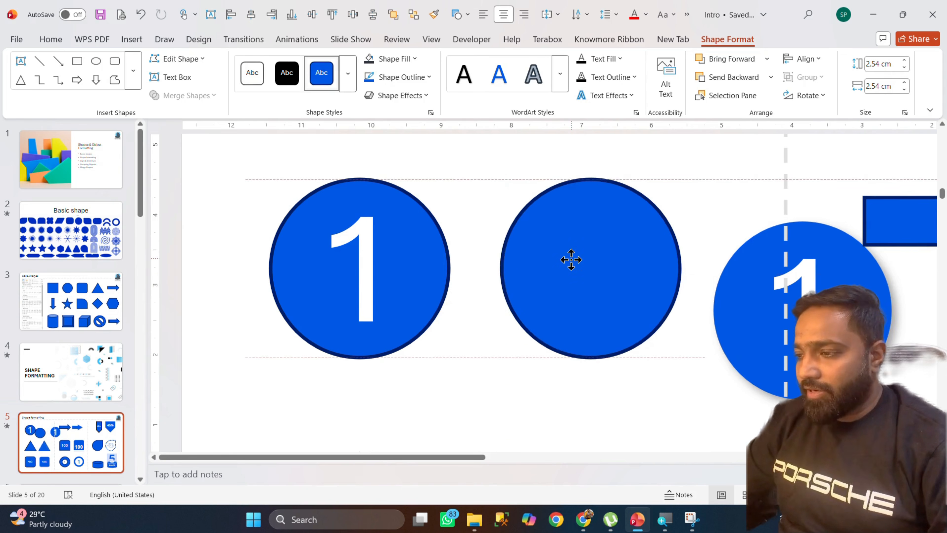
# Remove the outline of the empty middle circle and give it the Offset: Bottom outer shadow
pyautogui.click(757, 274)
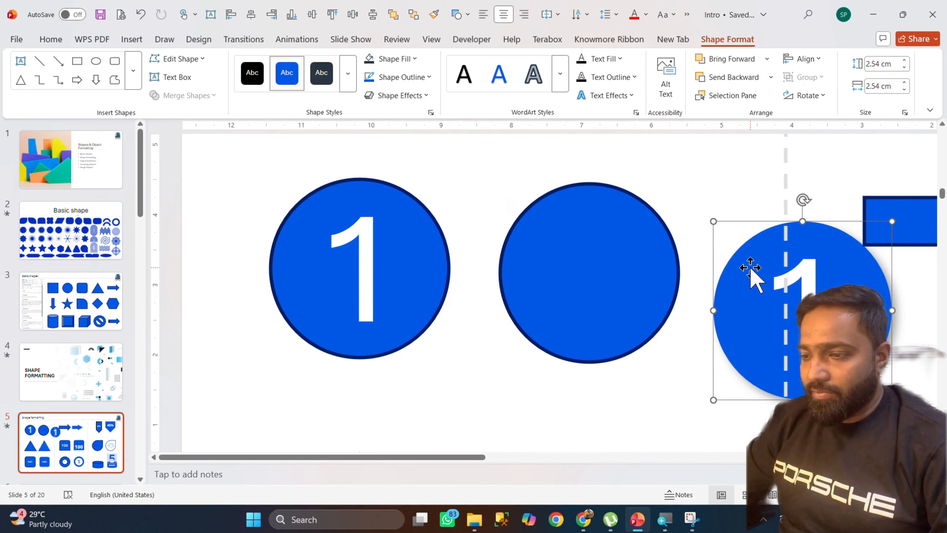
pyautogui.click(631, 218)
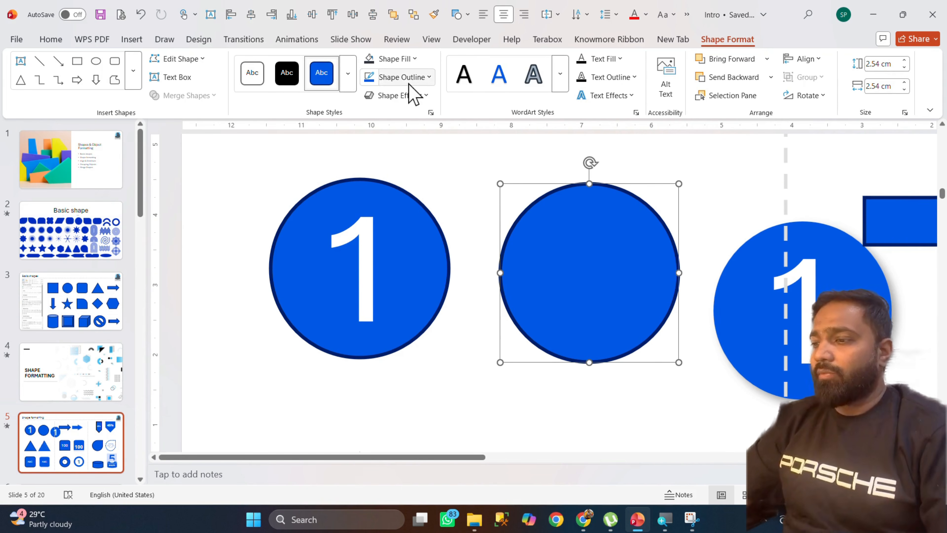
pyautogui.click(410, 79)
pyautogui.click(414, 330)
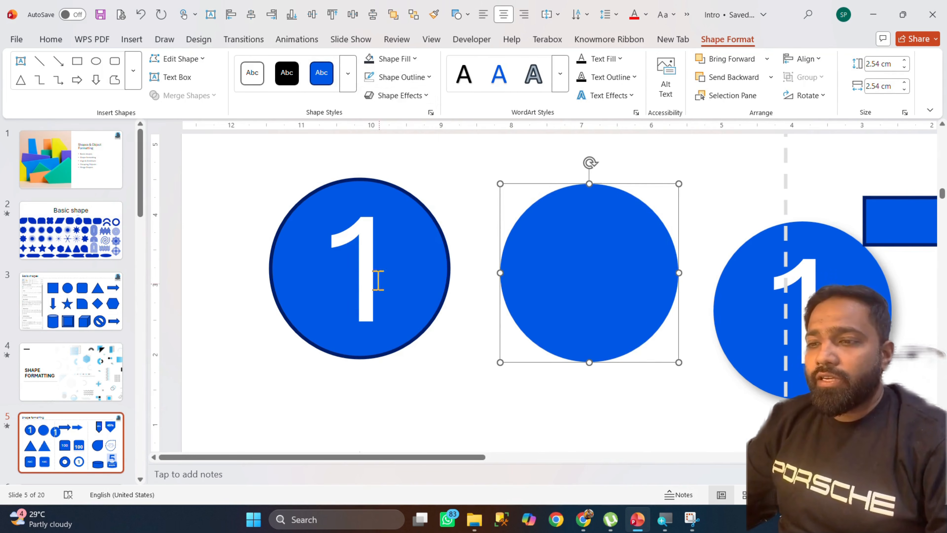
pyautogui.click(403, 96)
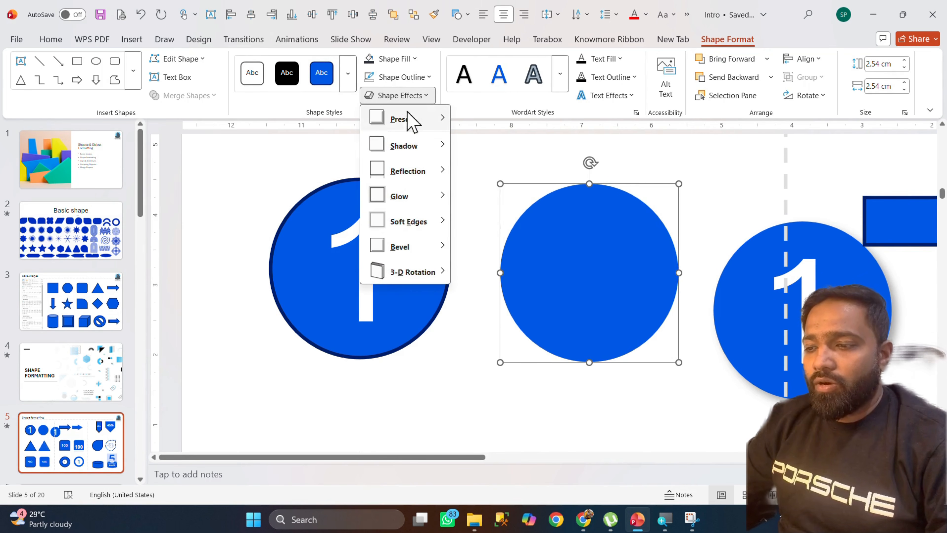
pyautogui.moveTo(412, 149)
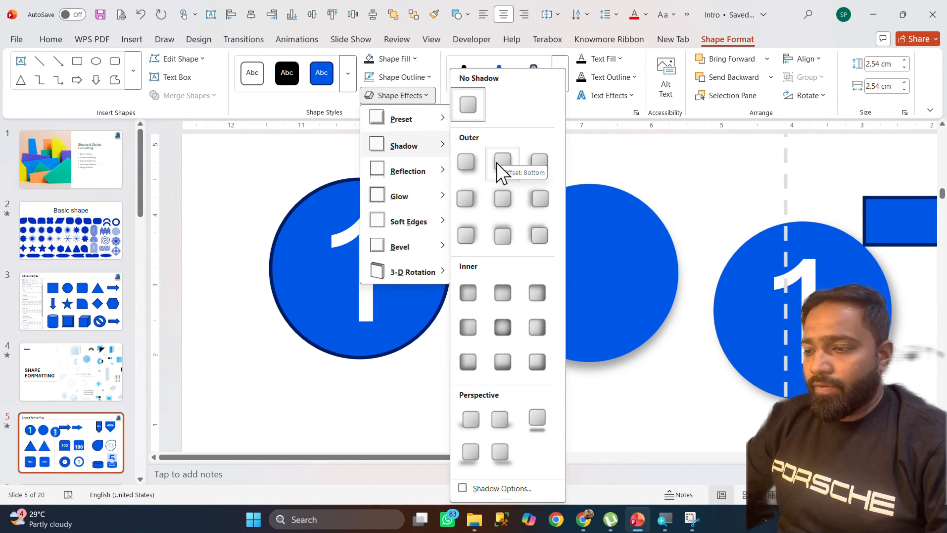
pyautogui.click(501, 170)
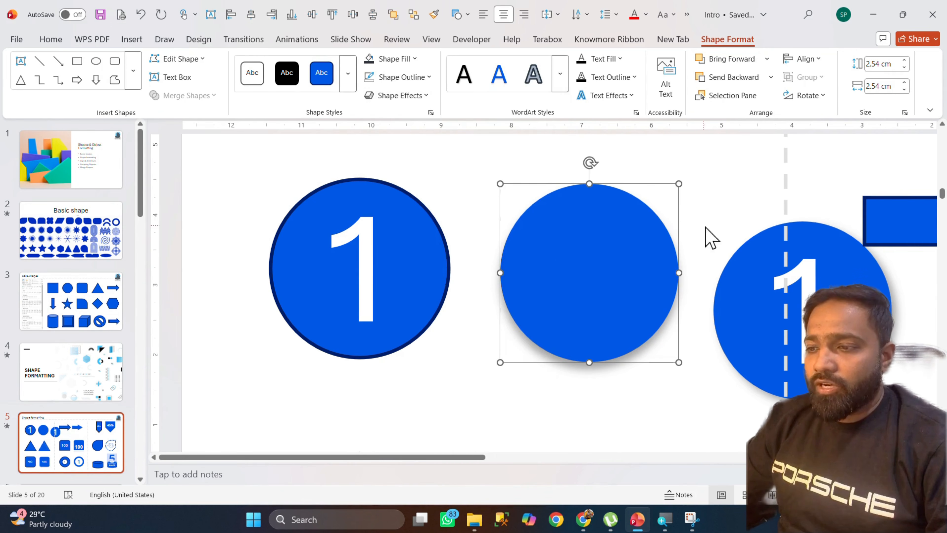
# Enter the number 1 in the shadowed circle and enlarge it to 54 pt
pyautogui.click(606, 262)
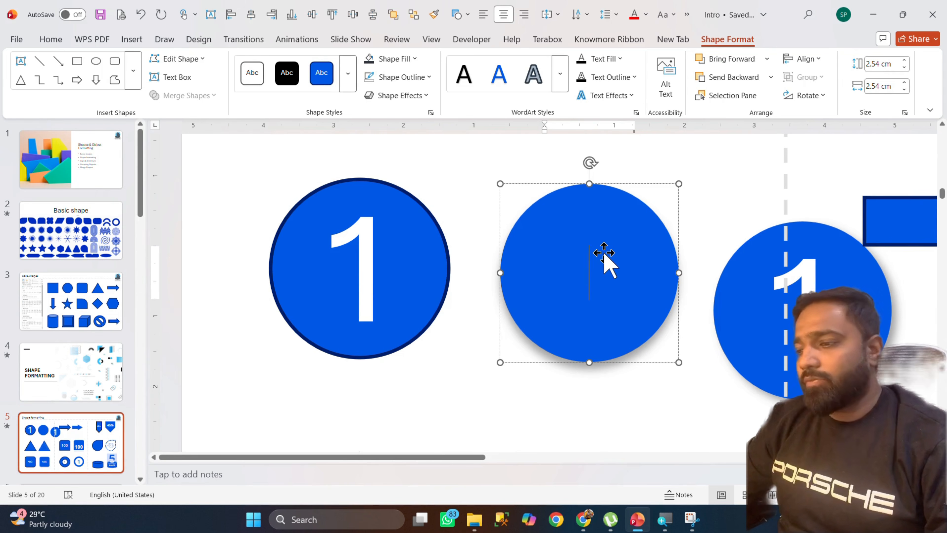
pyautogui.hotkey('ctrl', 'a')
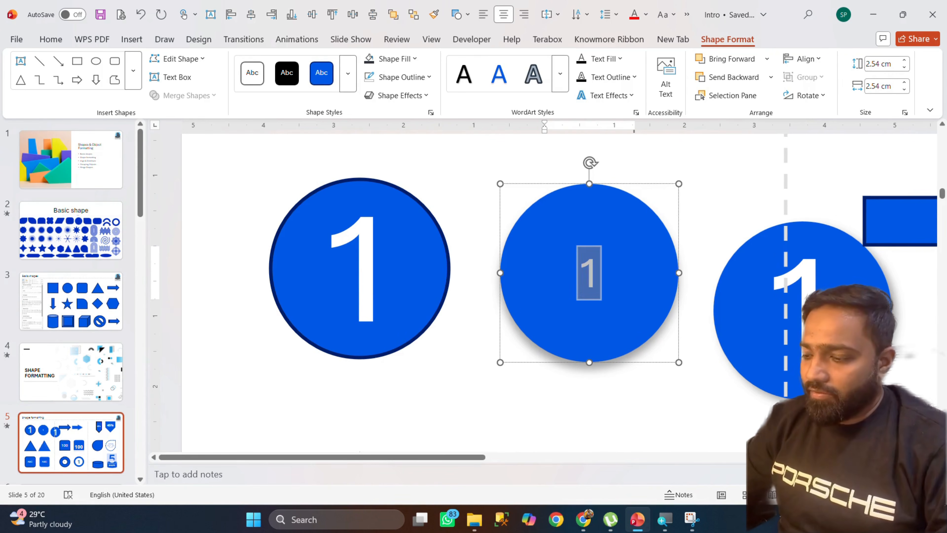
pyautogui.click(54, 42)
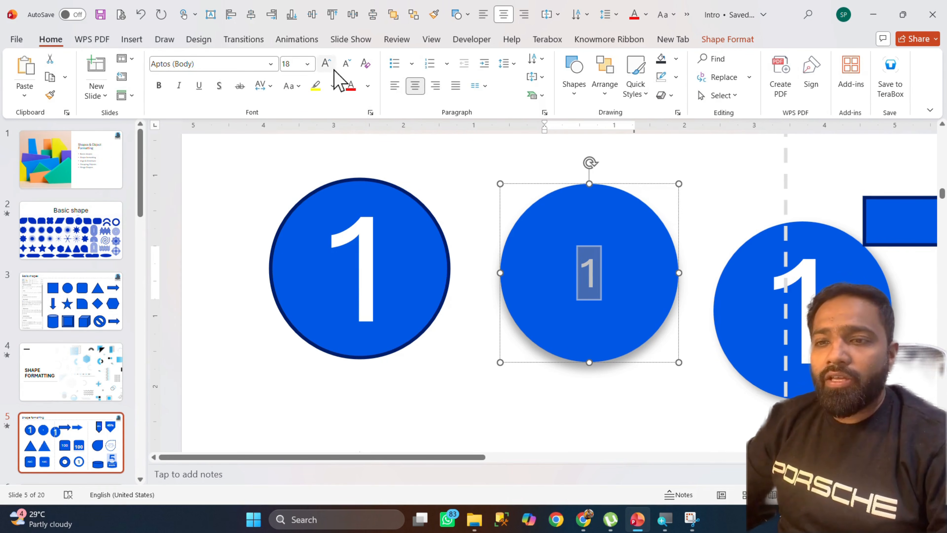
pyautogui.click(327, 63)
pyautogui.click(327, 63)
pyautogui.click(326, 63)
pyautogui.click(326, 63)
pyautogui.click(326, 63)
pyautogui.click(326, 63)
pyautogui.click(326, 64)
pyautogui.click(326, 64)
pyautogui.click(326, 63)
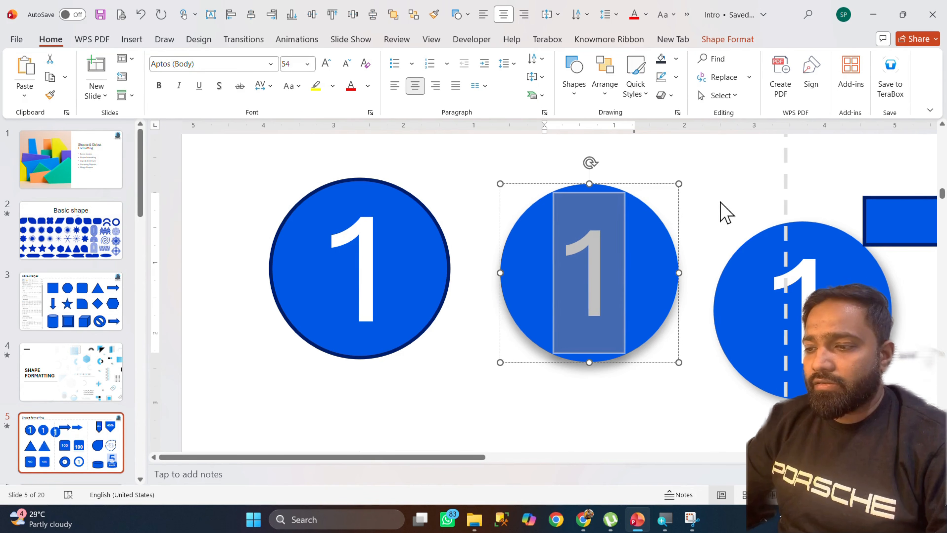
# Delete the reference circle overlapping the dashed divider line
pyautogui.click(725, 223)
pyautogui.click(724, 279)
pyautogui.press('Delete')
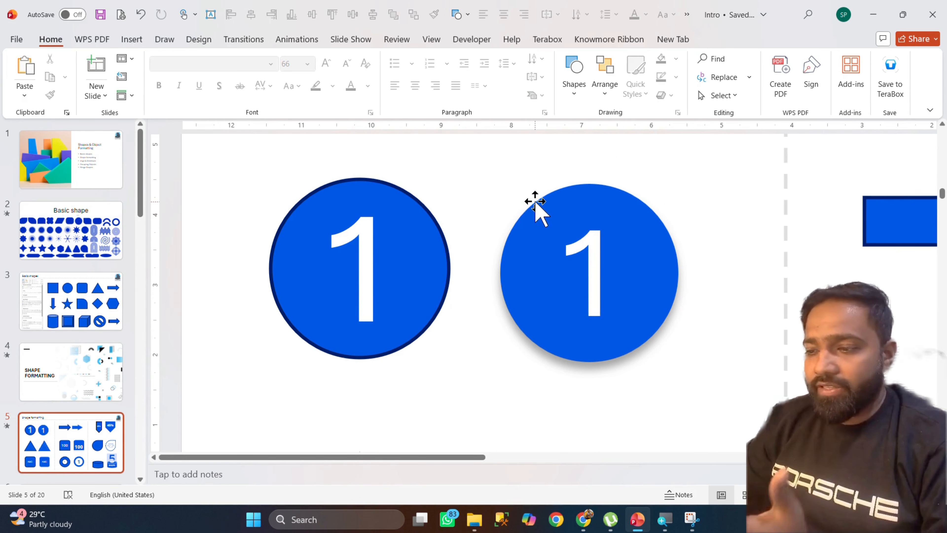
# Move the bevelled triangle in the second row aside, across the dashed divider line
pyautogui.scroll(-5, 537, 209)
pyautogui.scroll(-2, 567, 232)
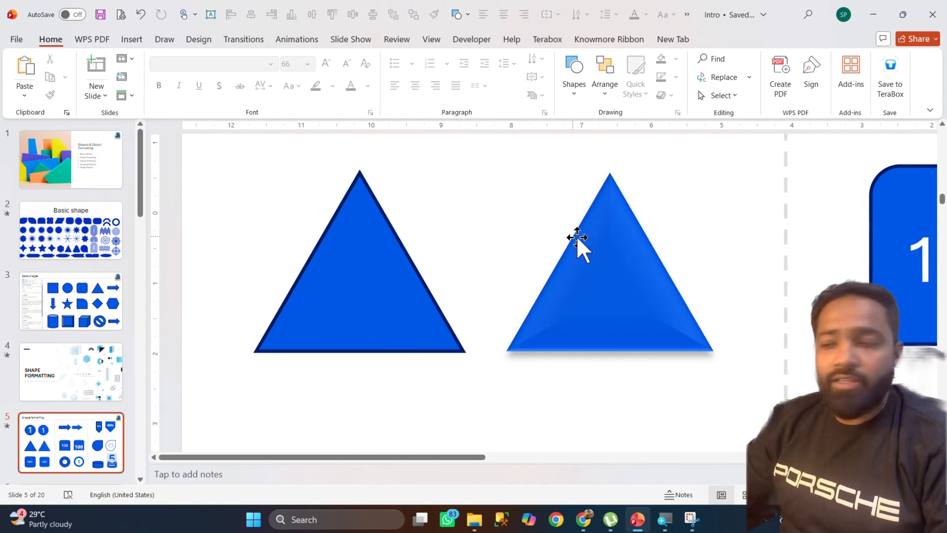
pyautogui.click(624, 256)
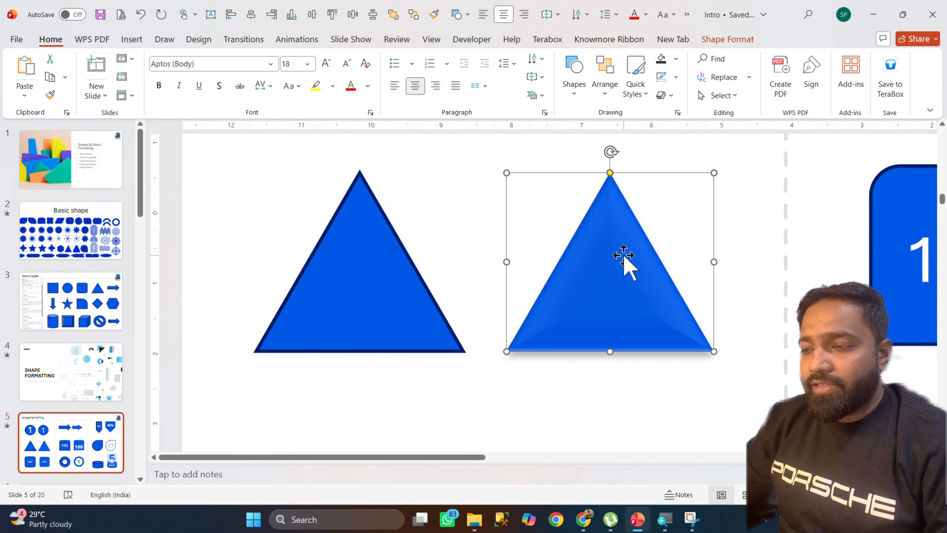
pyautogui.moveTo(624, 256); pyautogui.dragTo(842, 264)
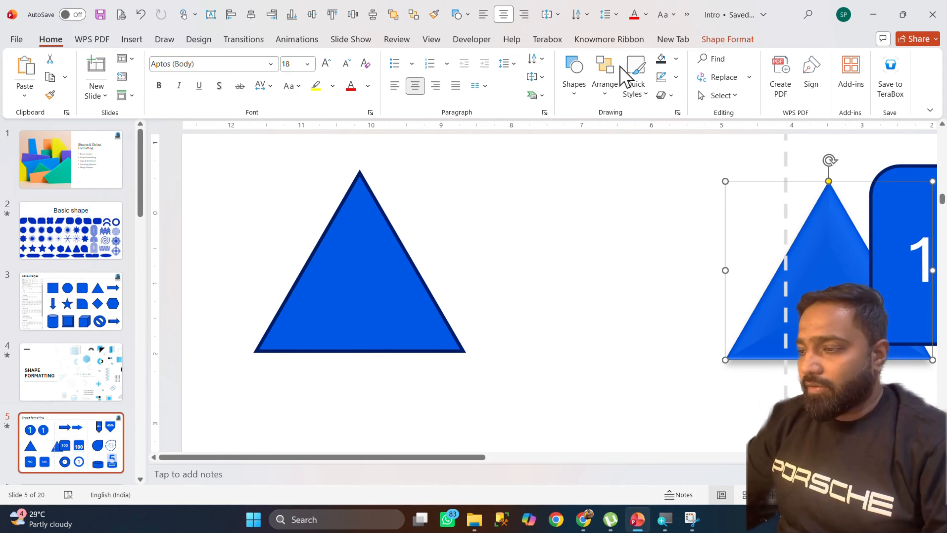
# Draw an isosceles triangle about 2.95 cm wide and 2.54 cm high and move it beside the plain outlined triangle
pyautogui.click(576, 80)
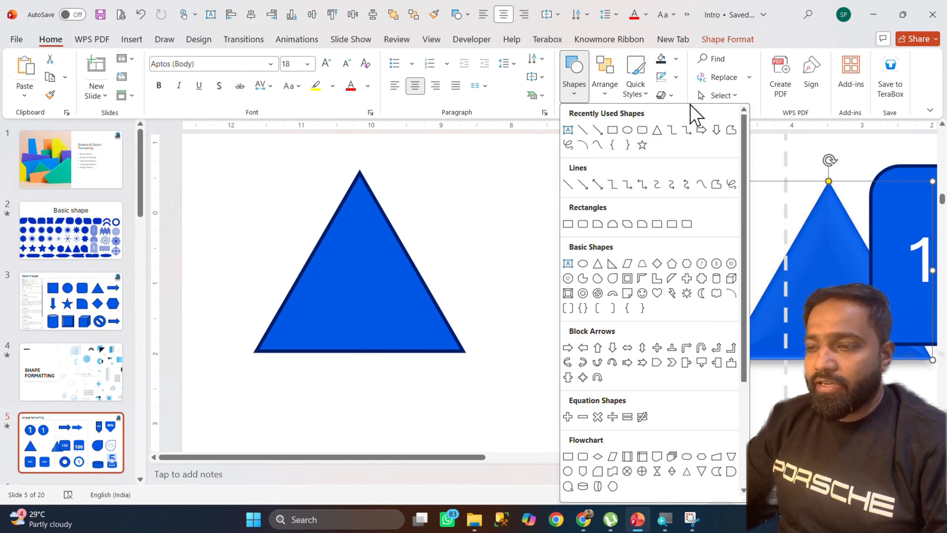
pyautogui.click(656, 134)
pyautogui.moveTo(534, 211); pyautogui.dragTo(744, 391)
pyautogui.moveTo(638, 303)
pyautogui.mouseDown()
pyautogui.moveTo(618, 253)
pyautogui.moveTo(592, 253)
pyautogui.mouseUp()
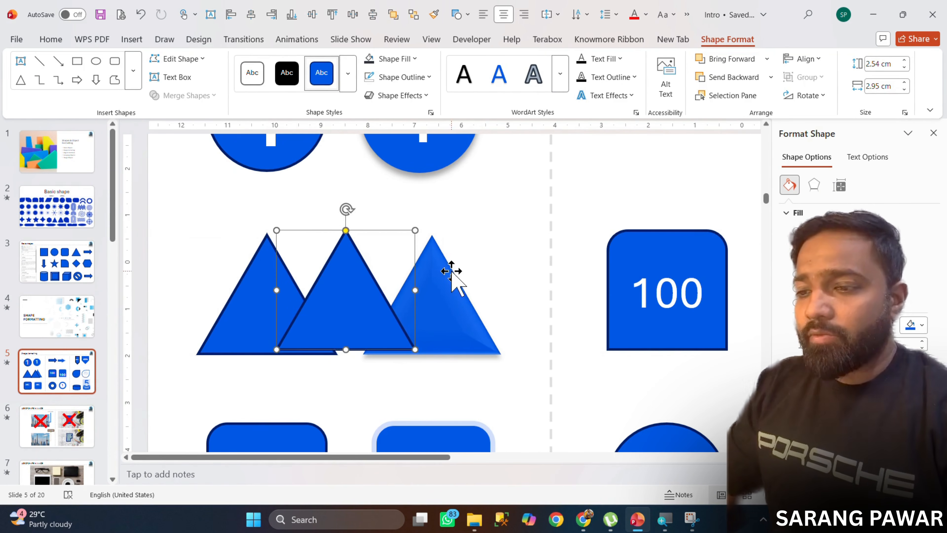
# Move the bevelled triangle against the rounded 100 shape and place the new plain triangle level between the other two triangles
pyautogui.click(444, 276)
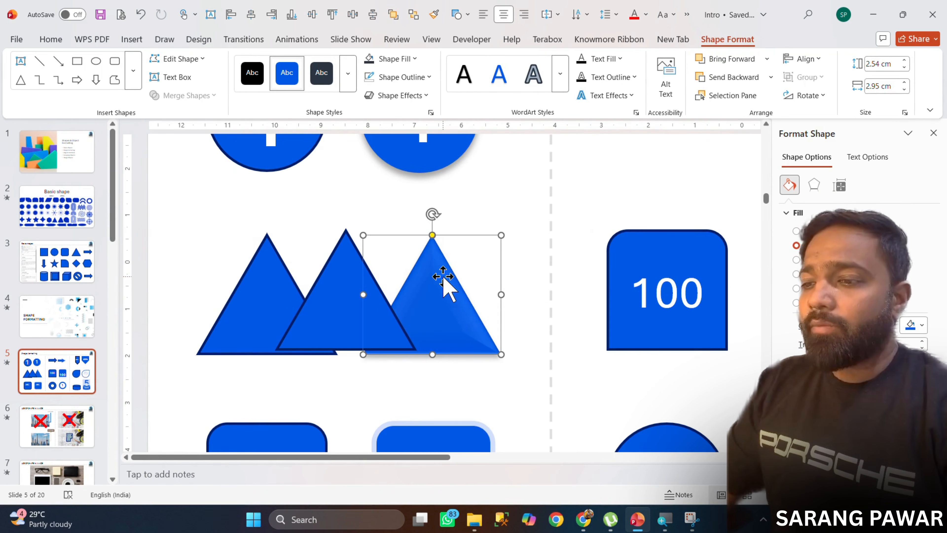
pyautogui.moveTo(448, 275); pyautogui.dragTo(569, 264)
pyautogui.rightClick(483, 225)
pyautogui.click(537, 325)
pyautogui.click(357, 295)
pyautogui.moveTo(357, 288); pyautogui.dragTo(439, 293)
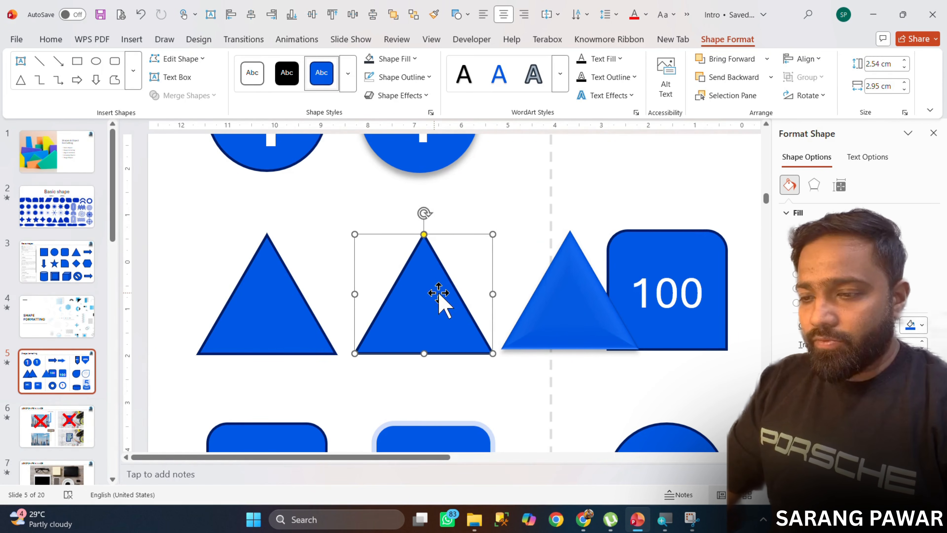
# Remove the middle triangle's outline and give it the bottom-offset outer shadow
pyautogui.click(576, 291)
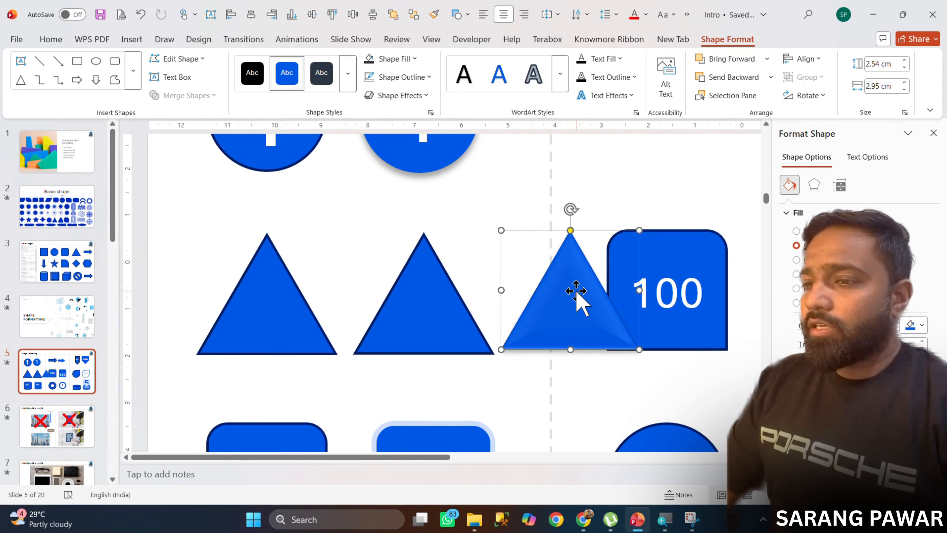
pyautogui.click(429, 305)
pyautogui.click(372, 77)
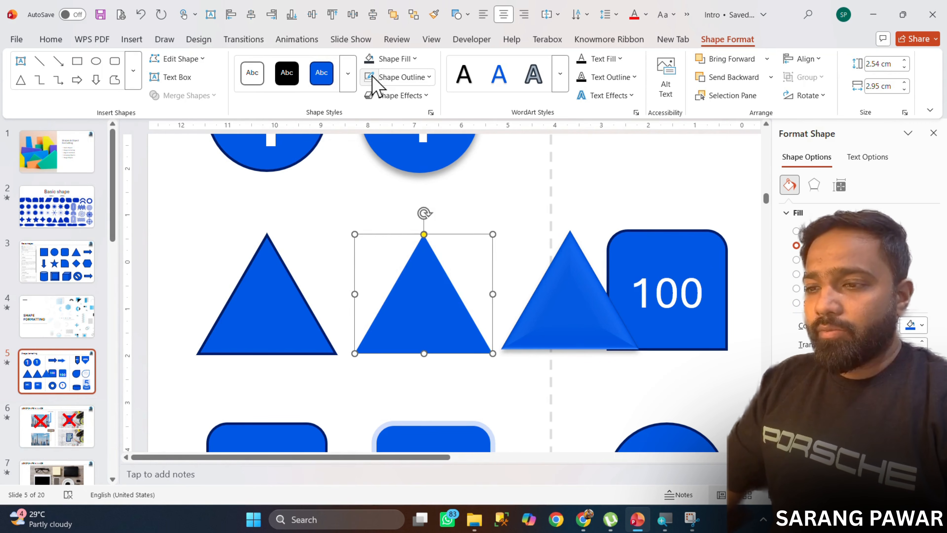
pyautogui.click(398, 96)
pyautogui.moveTo(425, 149)
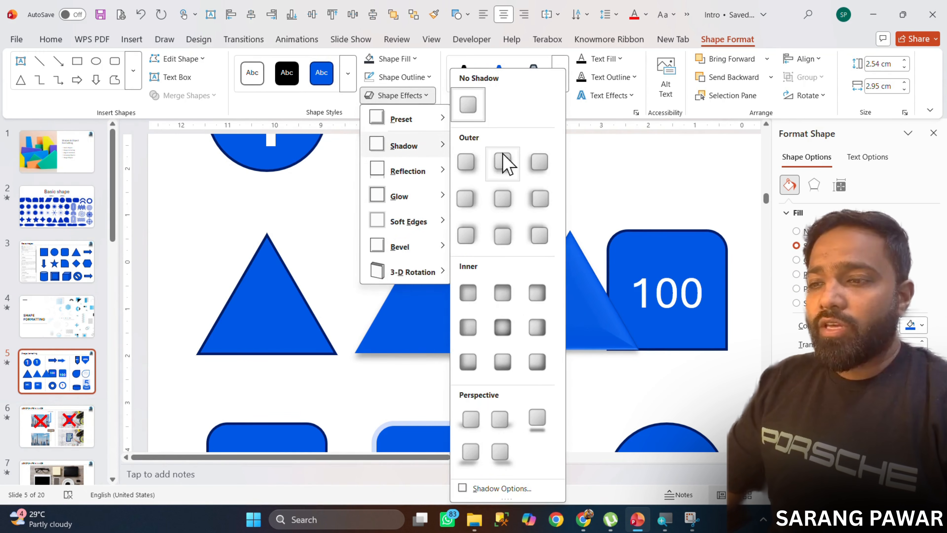
pyautogui.click(501, 161)
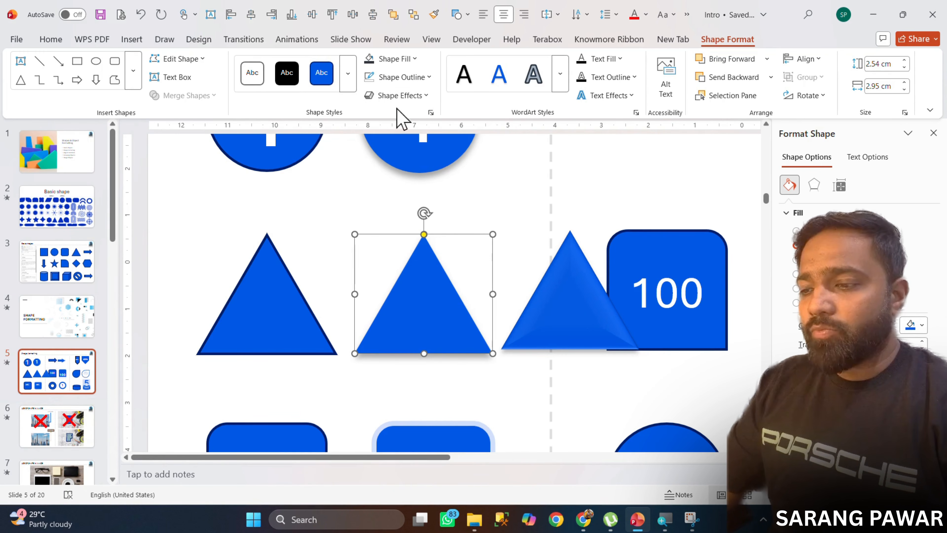
# Apply the second bevel preset of the gallery's middle row to the middle triangle and open its 3-D format options
pyautogui.click(402, 98)
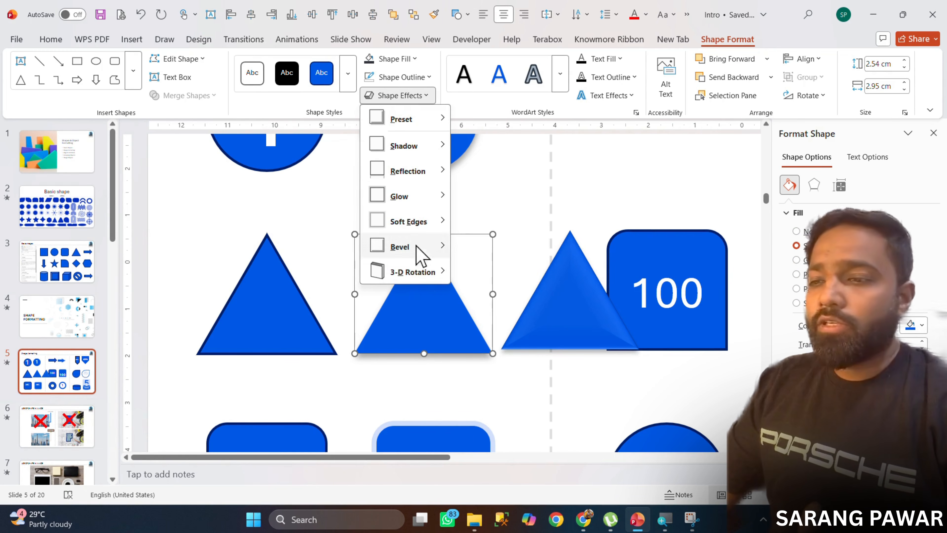
pyautogui.moveTo(423, 249)
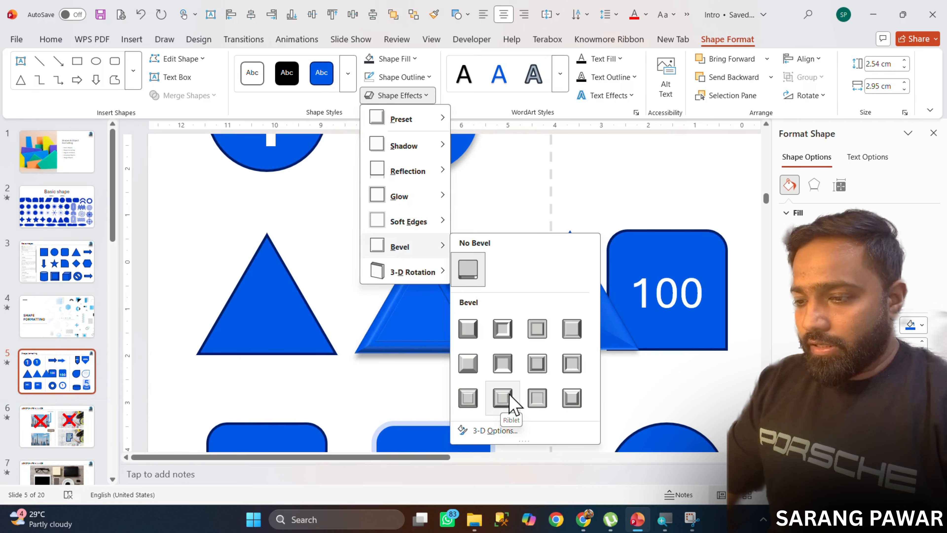
pyautogui.click(502, 364)
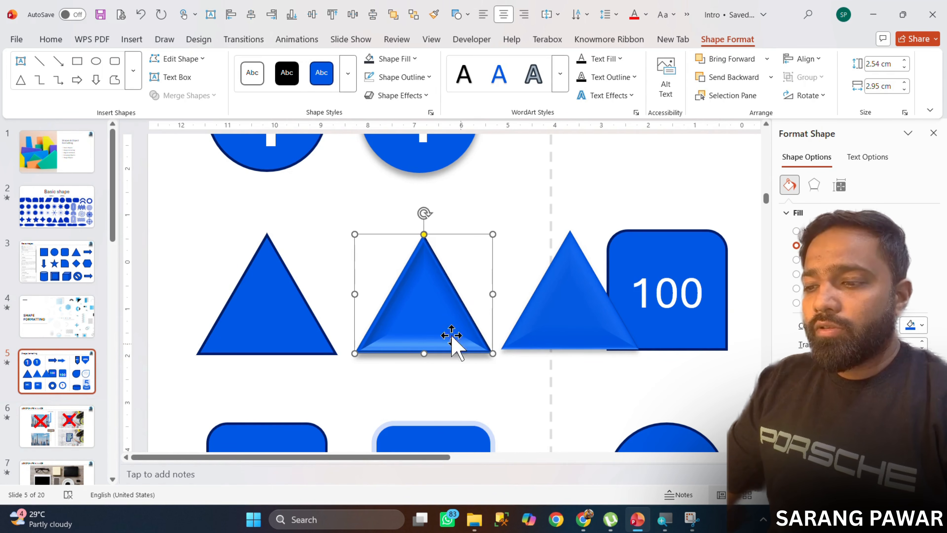
pyautogui.click(399, 95)
pyautogui.moveTo(441, 272)
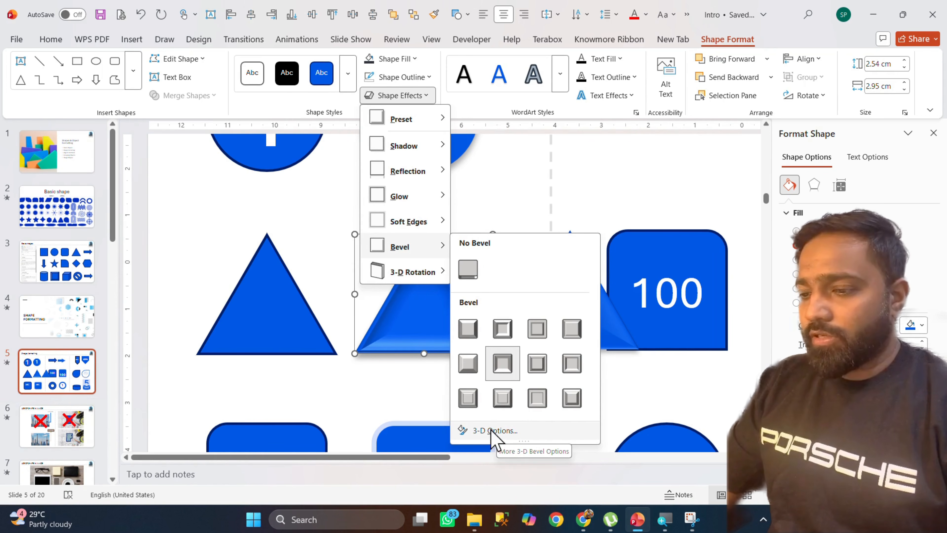
pyautogui.click(496, 431)
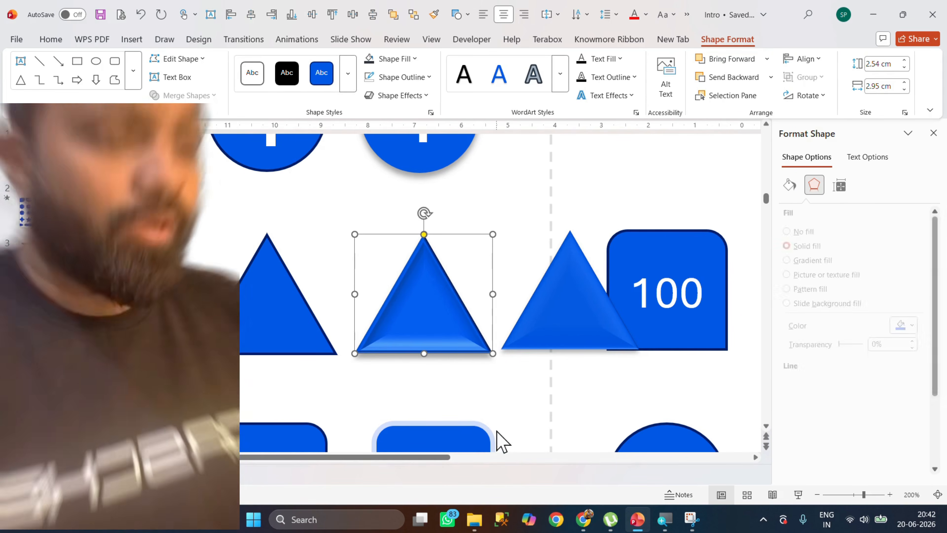
# Try a narrower top bevel on the middle triangle by reducing its width to 1.5 pt
pyautogui.click(923, 304)
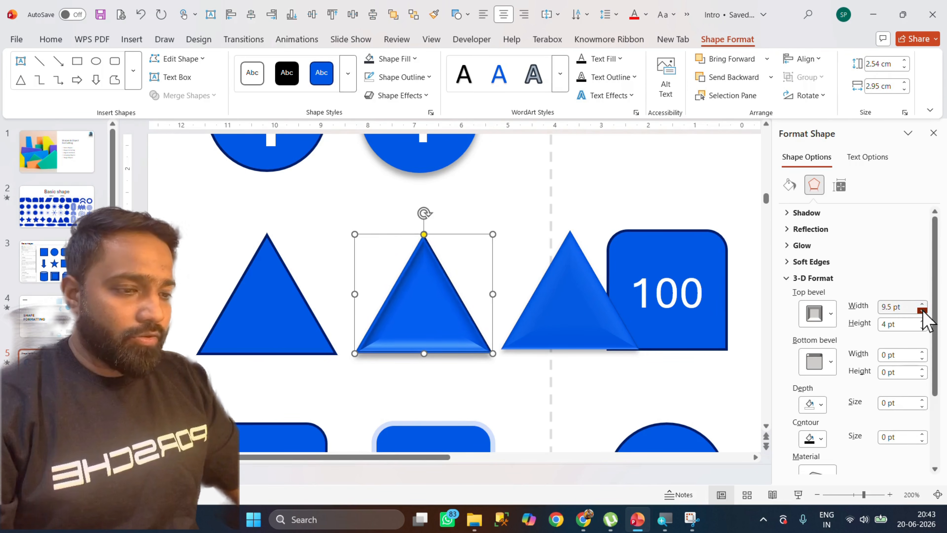
pyautogui.click(923, 310)
pyautogui.click(922, 310)
pyautogui.click(923, 310)
pyautogui.click(922, 310)
pyautogui.click(923, 310)
pyautogui.click(922, 310)
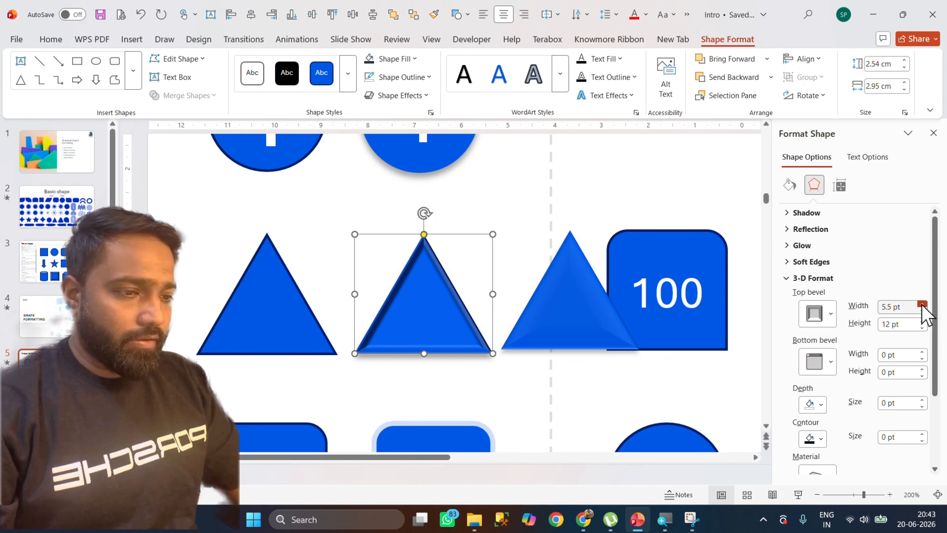
pyautogui.click(922, 310)
pyautogui.click(922, 310)
pyautogui.click(922, 310)
pyautogui.click(922, 310)
pyautogui.click(922, 310)
pyautogui.click(922, 310)
pyautogui.click(922, 310)
pyautogui.click(922, 310)
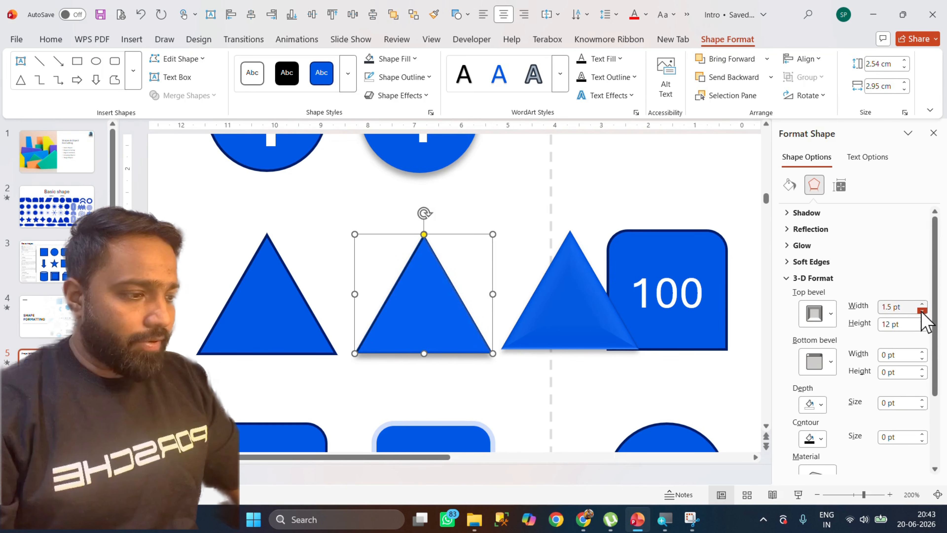
# Set the middle triangle's top bevel to 9 pt wide and 6 pt high
pyautogui.click(922, 304)
pyautogui.click(922, 304)
pyautogui.click(922, 303)
pyautogui.click(923, 303)
pyautogui.click(922, 304)
pyautogui.click(923, 304)
pyautogui.click(922, 304)
pyautogui.click(923, 304)
pyautogui.click(922, 303)
pyautogui.click(923, 321)
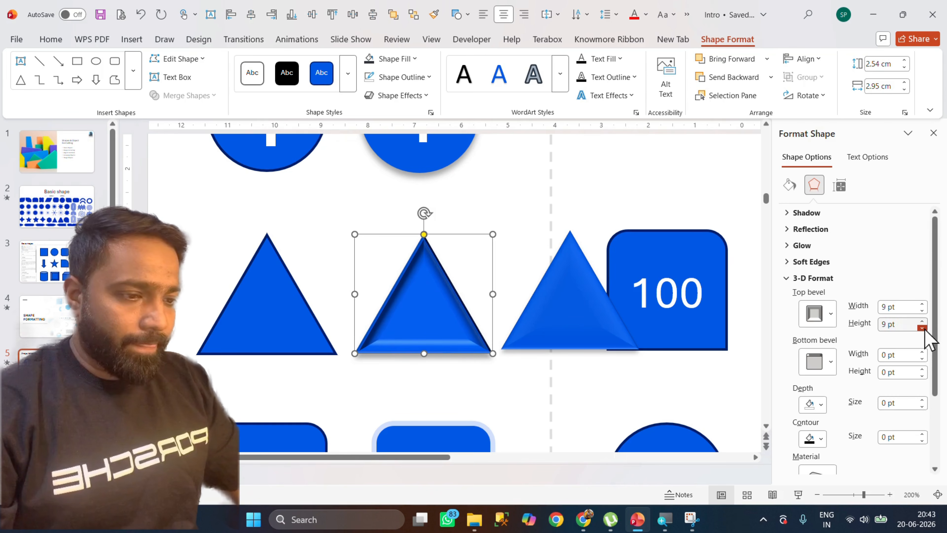
pyautogui.click(923, 328)
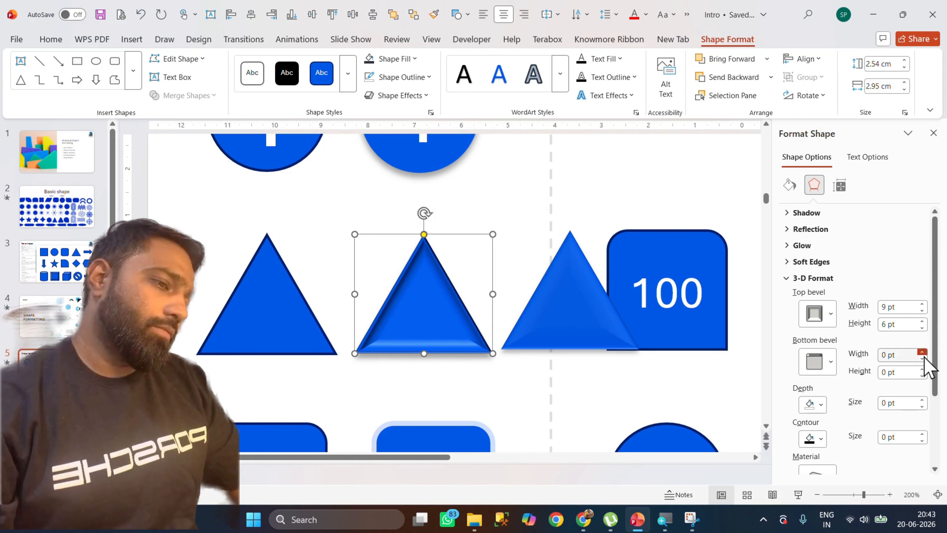
# Set the middle triangle's bottom bevel width to 2 pt and select the reference bevelled triangle
pyautogui.click(922, 351)
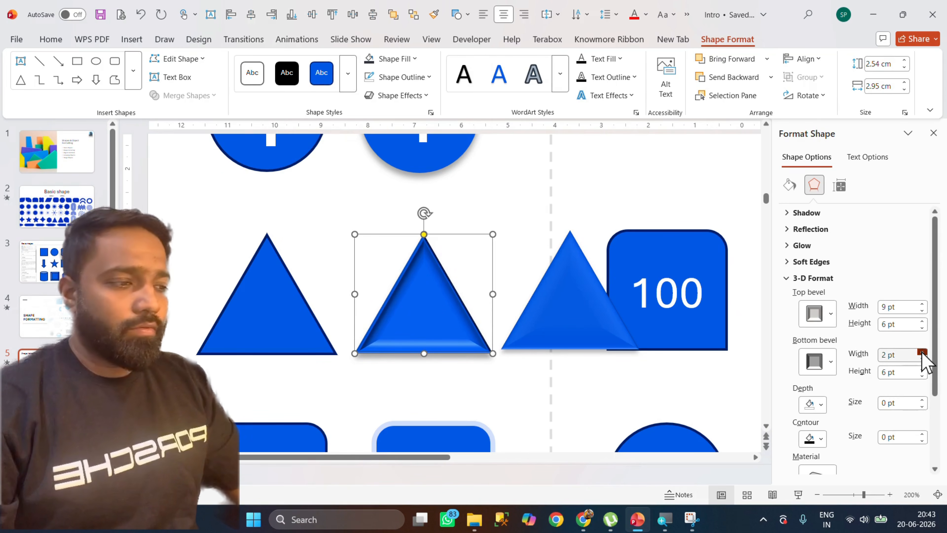
pyautogui.click(450, 205)
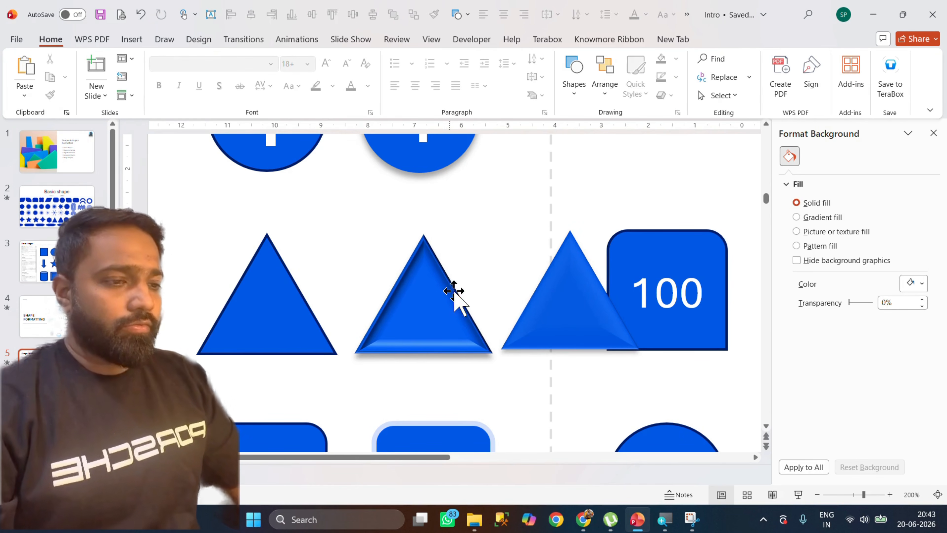
pyautogui.click(551, 276)
pyautogui.scroll(-2, 438, 232)
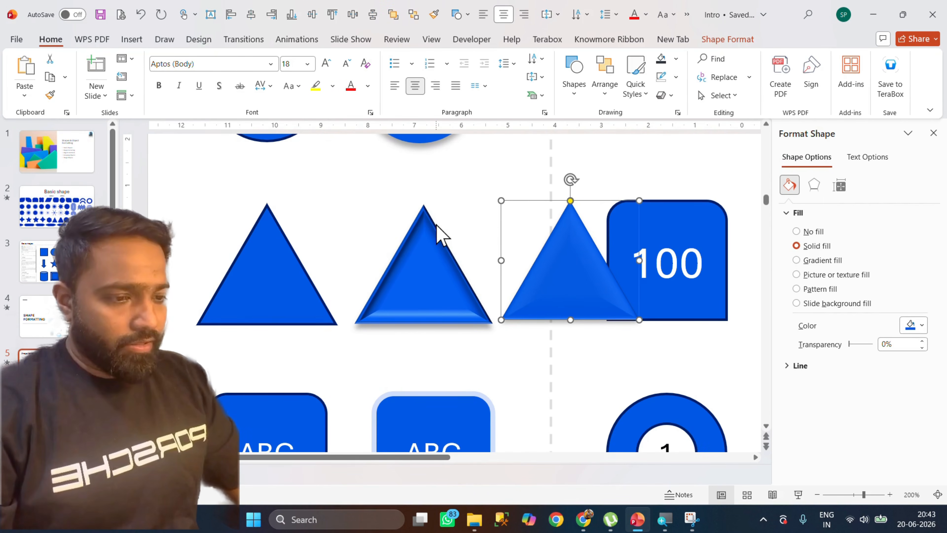
# Place the reference bevelled triangle over the middle triangle and shift both together slightly to the right
pyautogui.scroll(-2, 451, 229)
pyautogui.moveTo(561, 232); pyautogui.dragTo(421, 237)
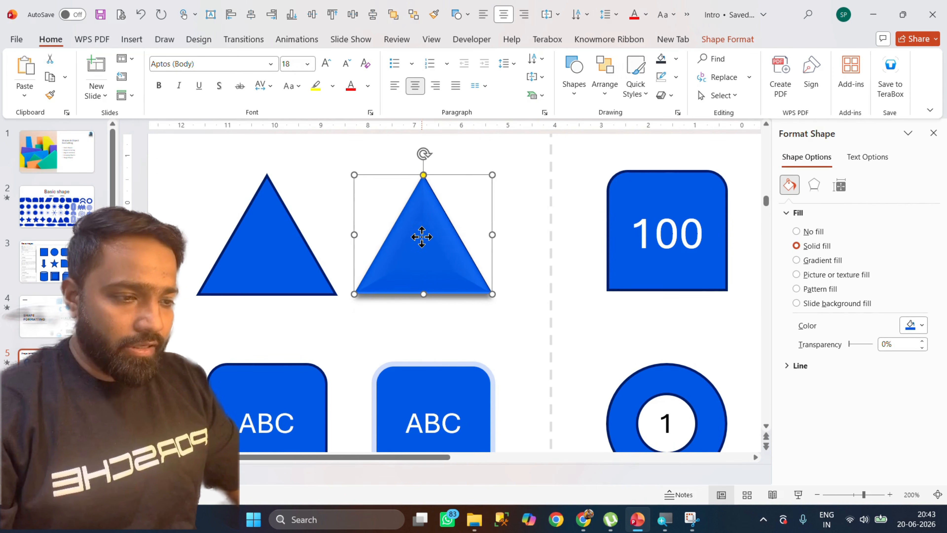
pyautogui.moveTo(513, 150); pyautogui.dragTo(349, 348)
pyautogui.moveTo(402, 290); pyautogui.dragTo(435, 263)
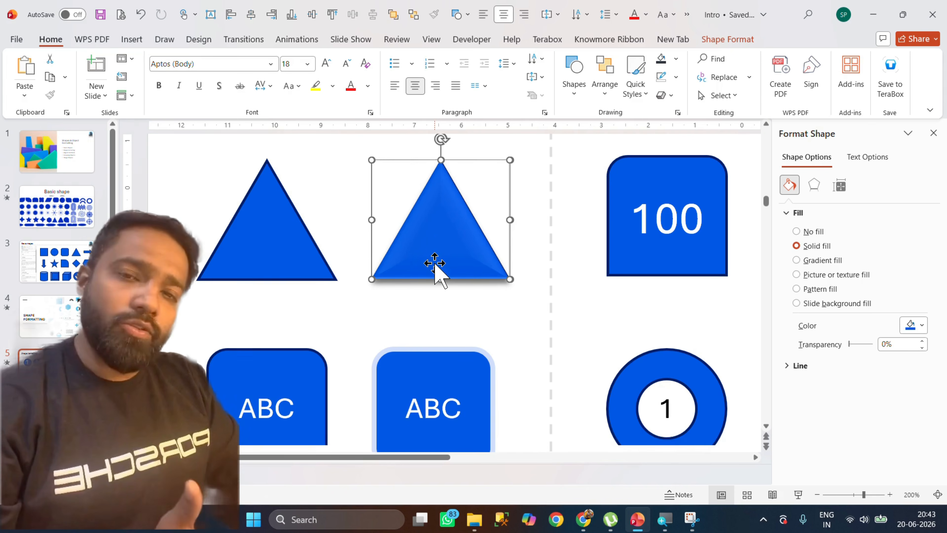
# Draw a 2.54 cm square rounded rectangle directly over the ABC shape with the pale blue outline
pyautogui.scroll(-5, 433, 270)
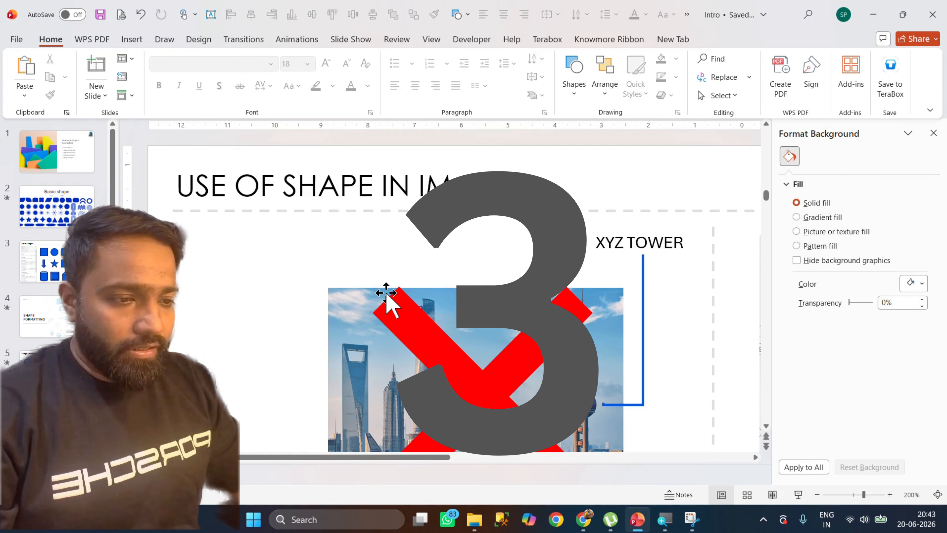
pyautogui.scroll(5, 373, 306)
pyautogui.click(297, 295)
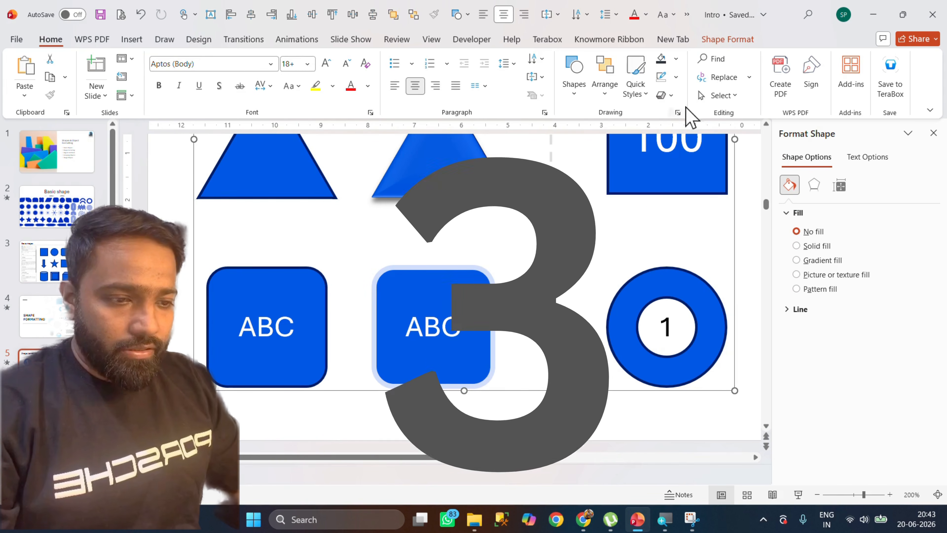
pyautogui.click(567, 89)
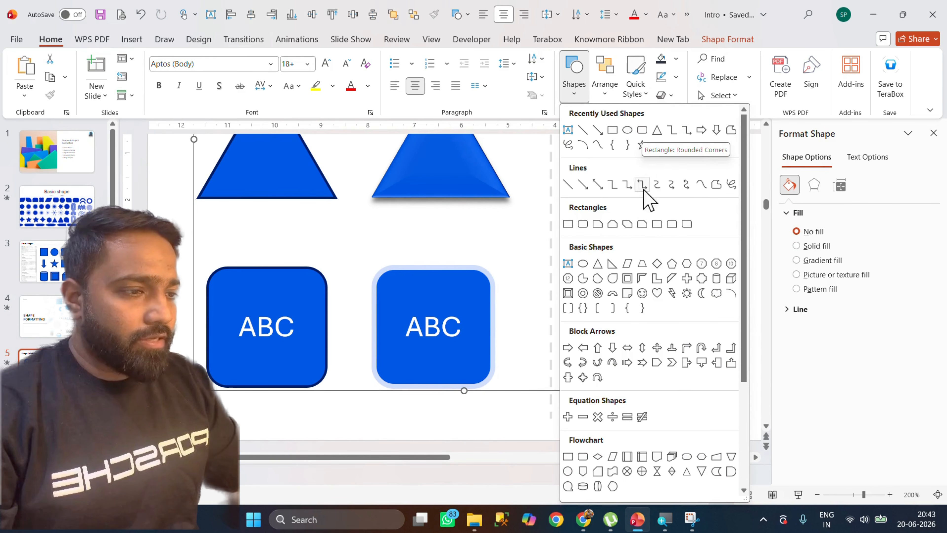
pyautogui.click(582, 224)
pyautogui.click(368, 241)
pyautogui.moveTo(433, 268); pyautogui.dragTo(429, 291)
# Move the new rounded rectangle to the right of the pale-outlined reference shape and enter the text ABC in it
pyautogui.click(395, 62)
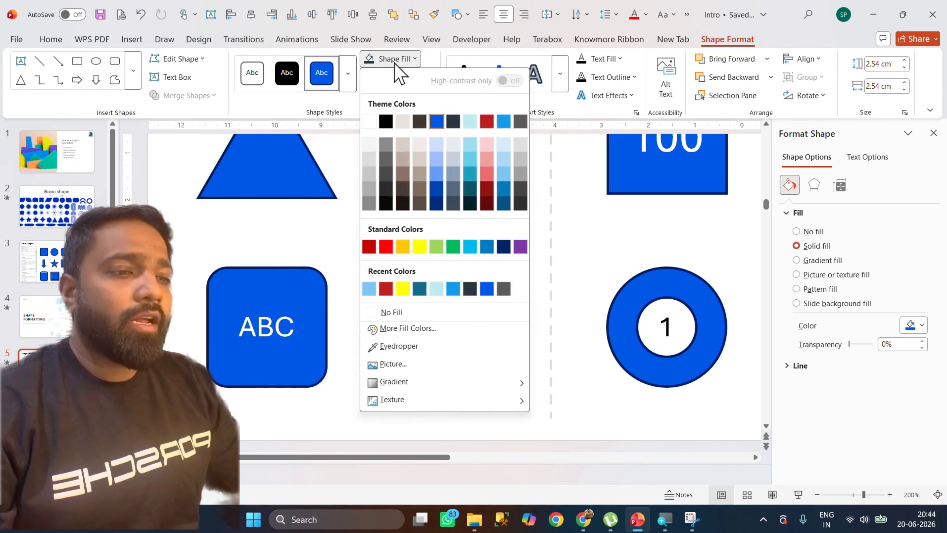
pyautogui.click(394, 61)
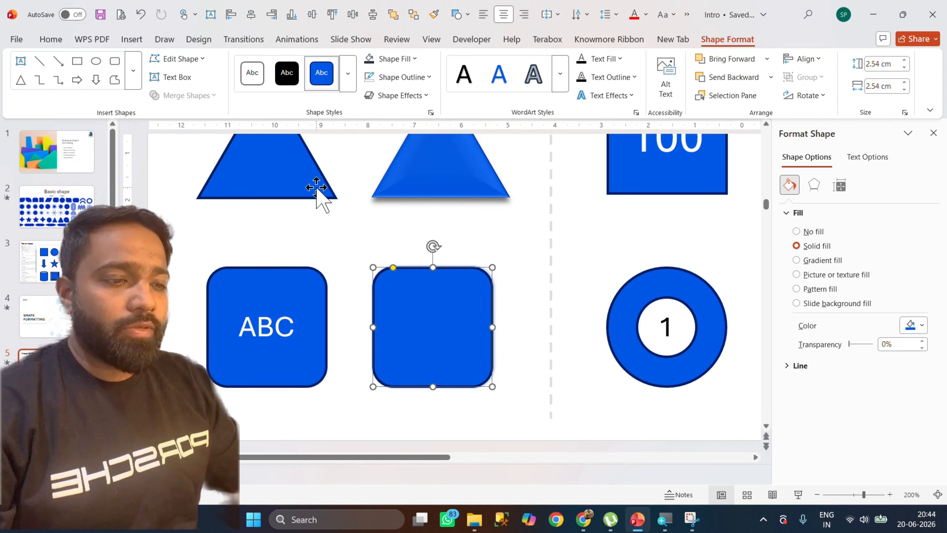
pyautogui.moveTo(414, 318); pyautogui.dragTo(558, 316)
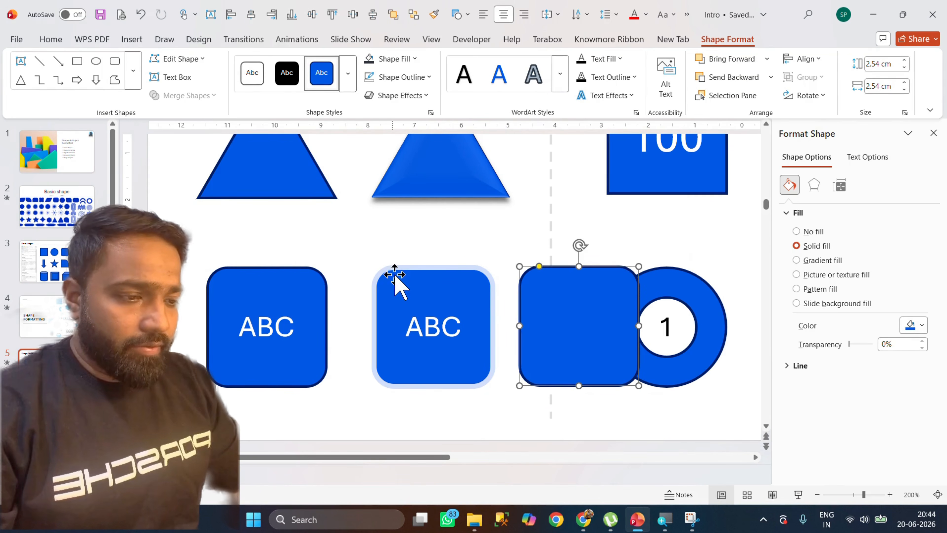
pyautogui.click(566, 319)
pyautogui.write('ABC')
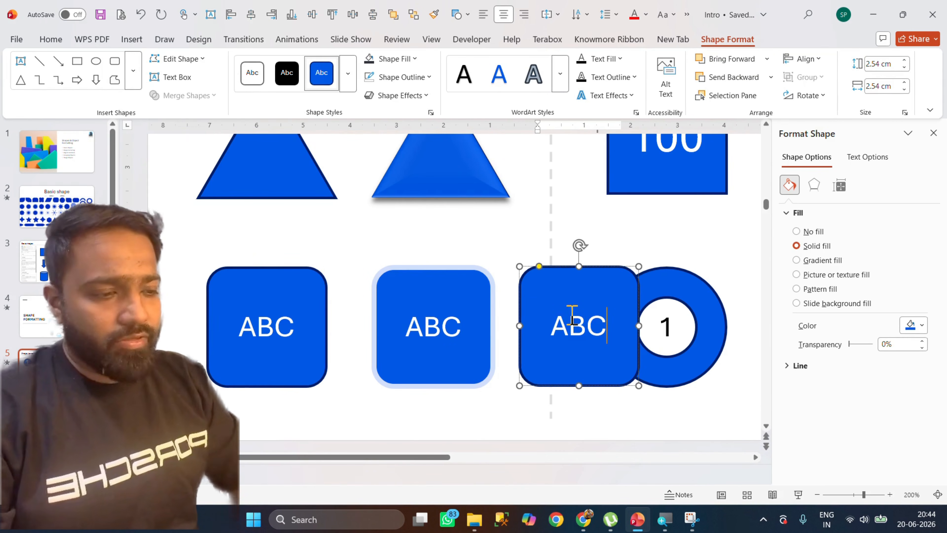
# Open the outline weight choices for the new ABC rounded rectangle
pyautogui.click(398, 77)
pyautogui.moveTo(431, 384)
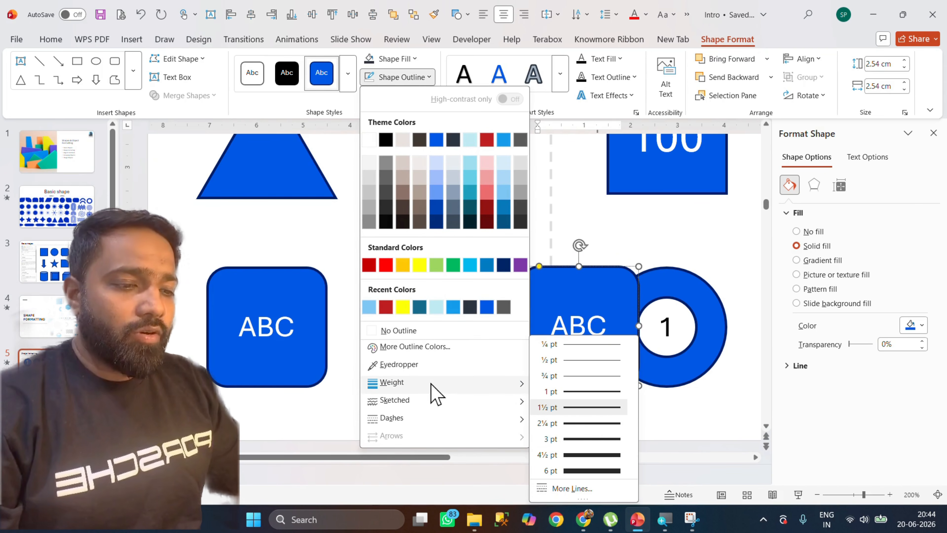